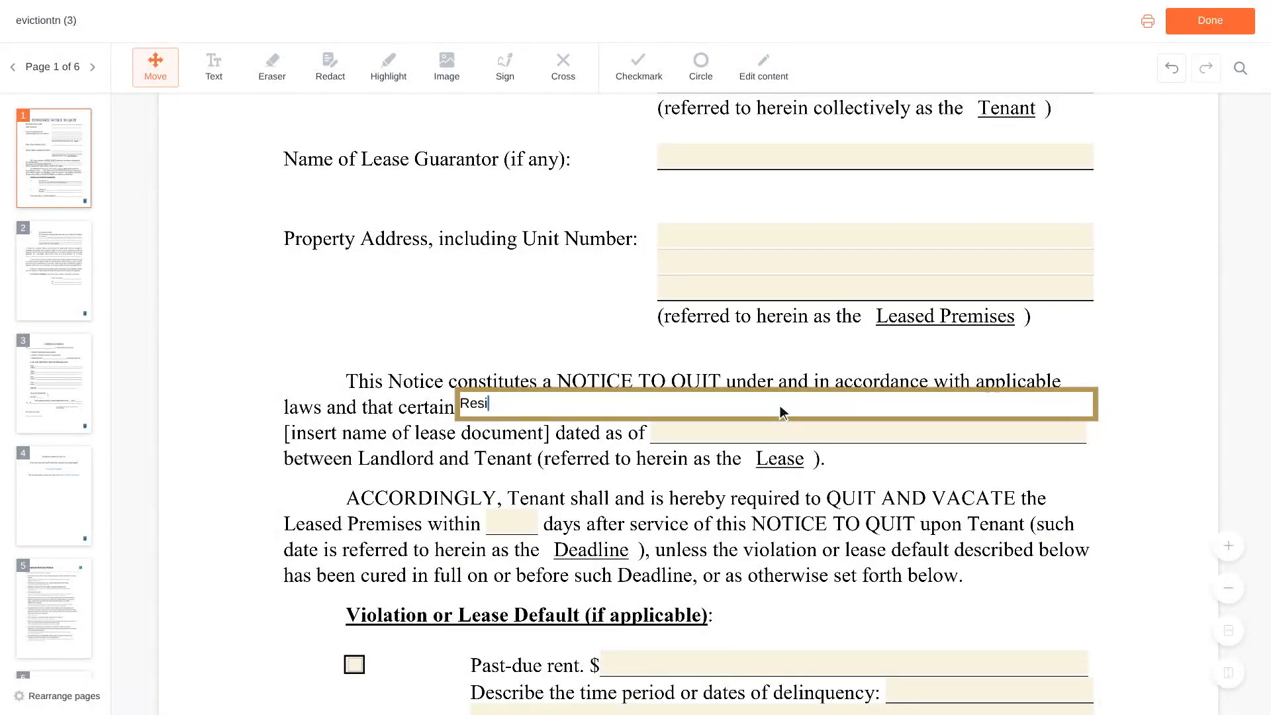
Enter 'Residential Lease Agreement' dated 06/01/2023 as the lease and check Past-due rent.
type("dential Lease Agr")
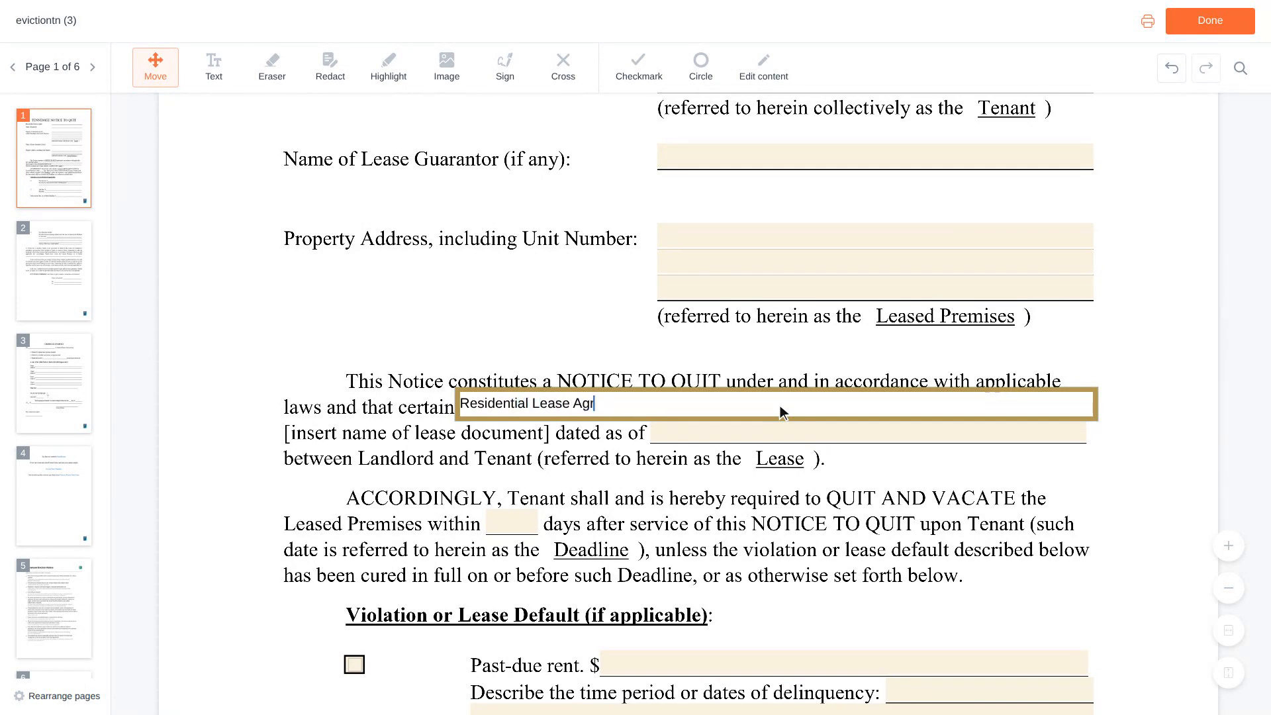
type("eement")
scroll(780, 406, "down", 1)
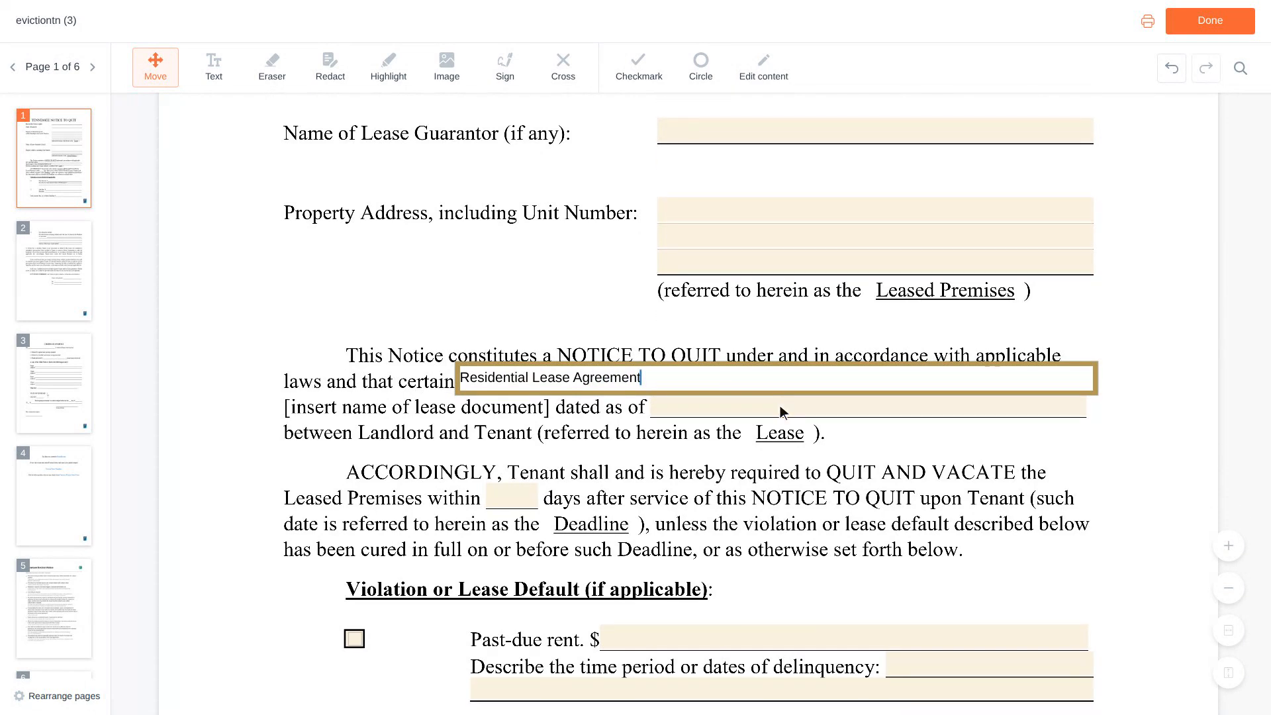
left_click(780, 407)
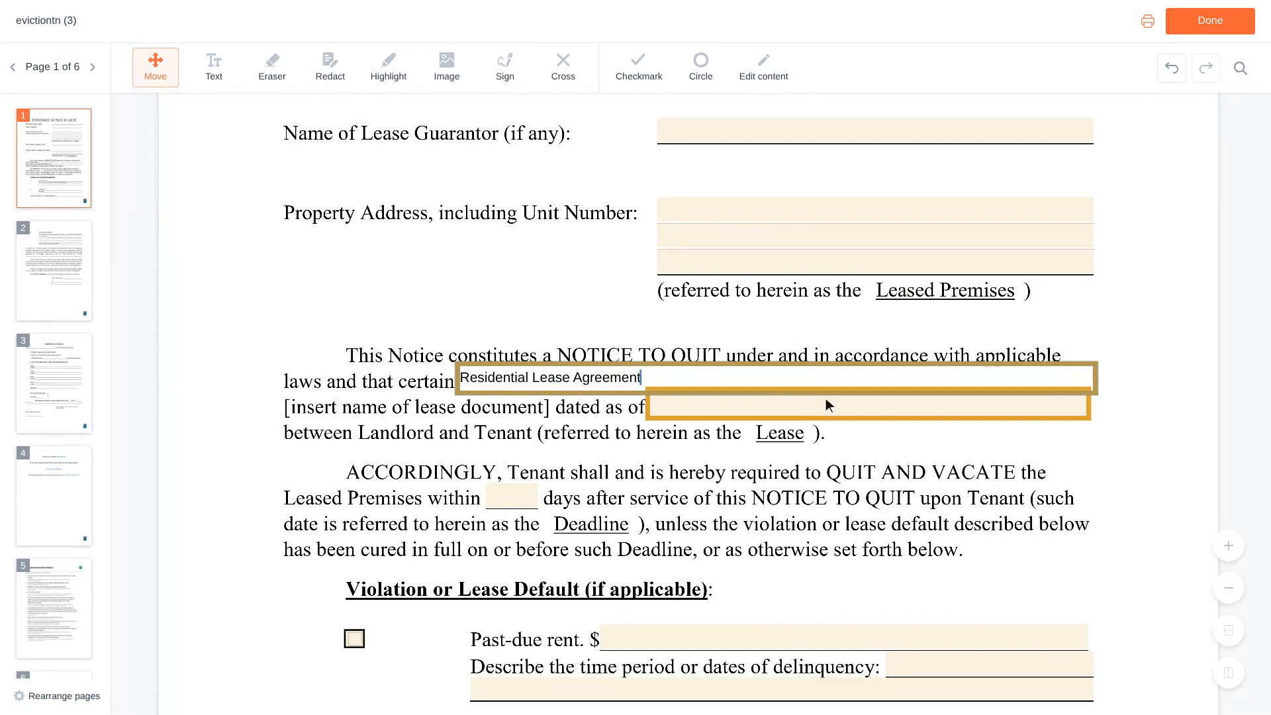
left_click(870, 405)
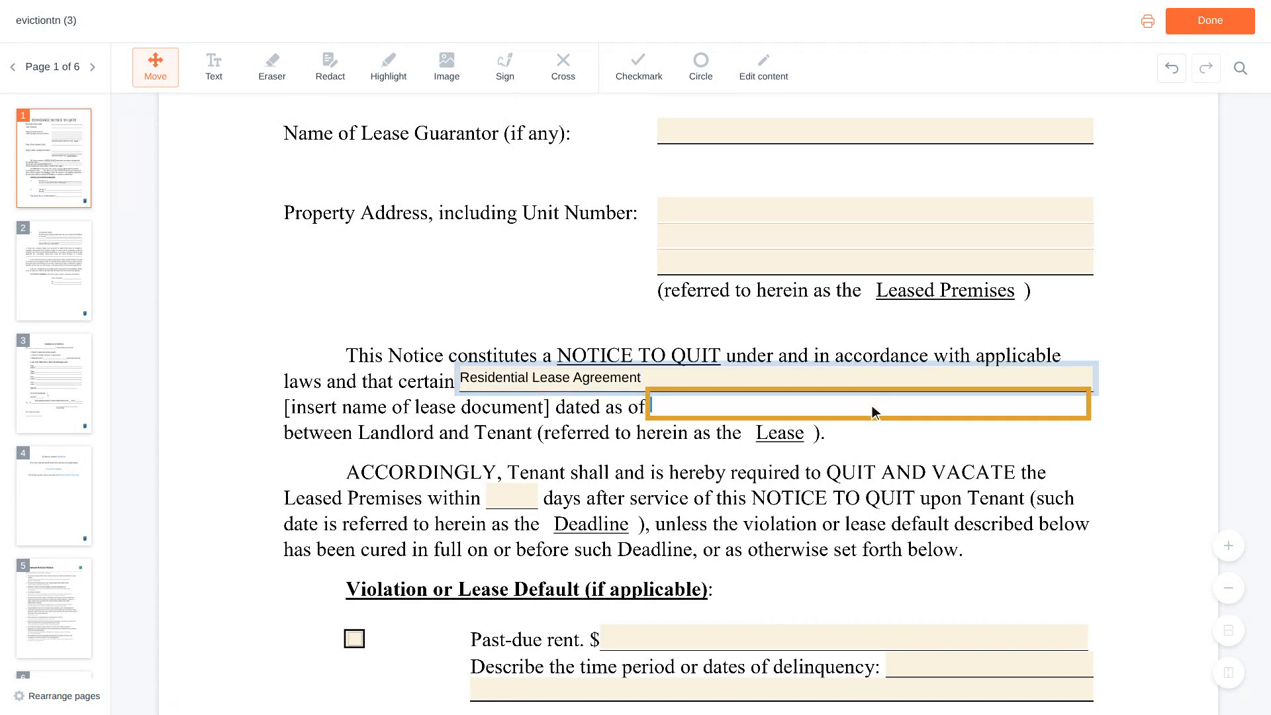
type("06/")
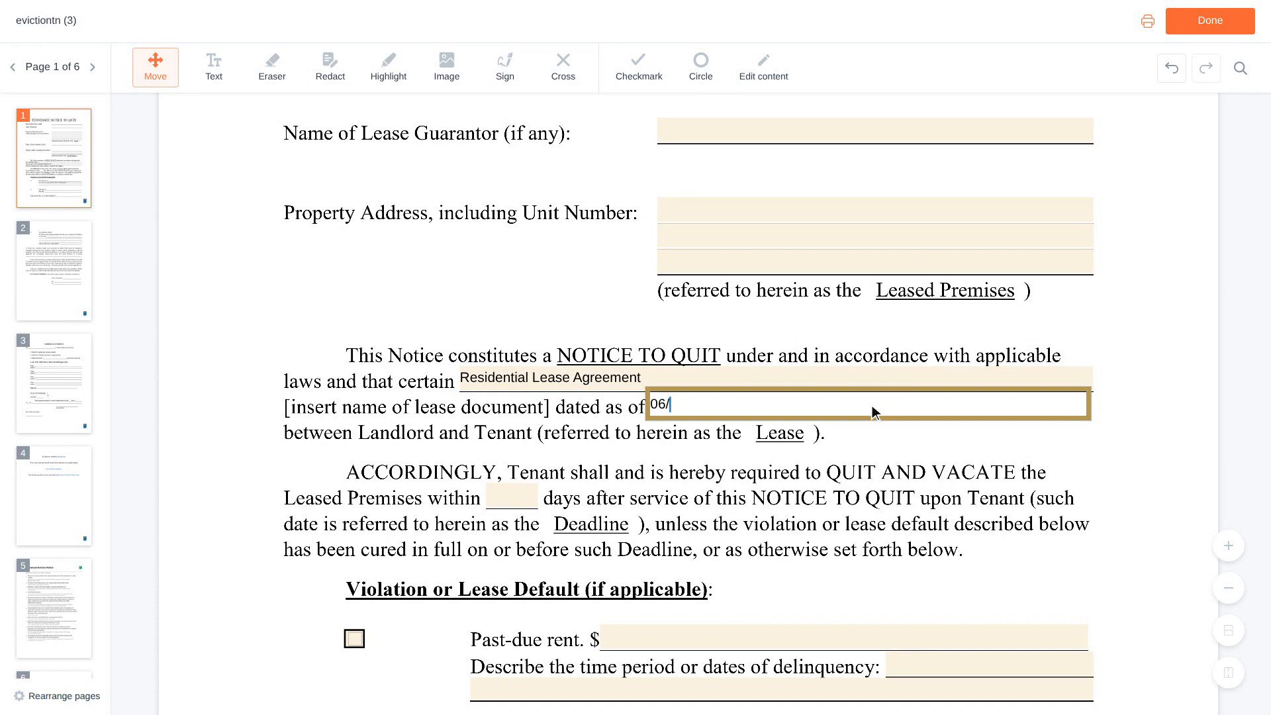
type("01/2023")
scroll(872, 406, "down", 3)
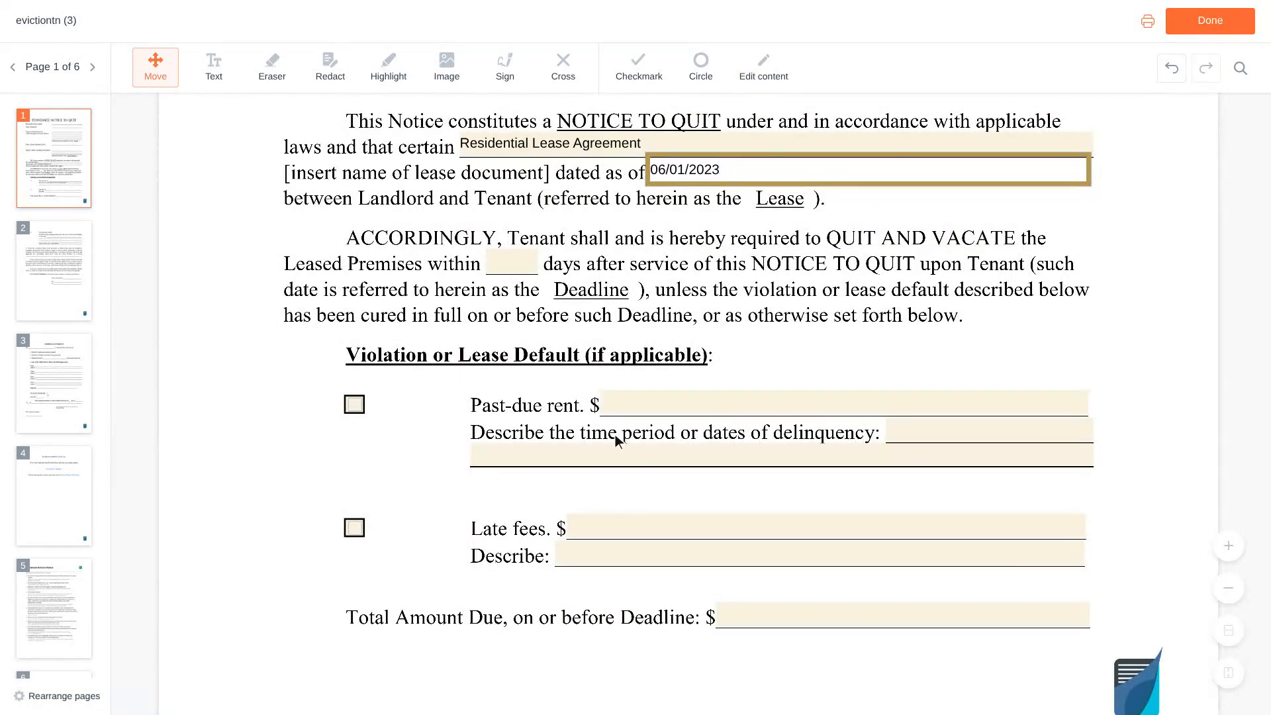
left_click(361, 406)
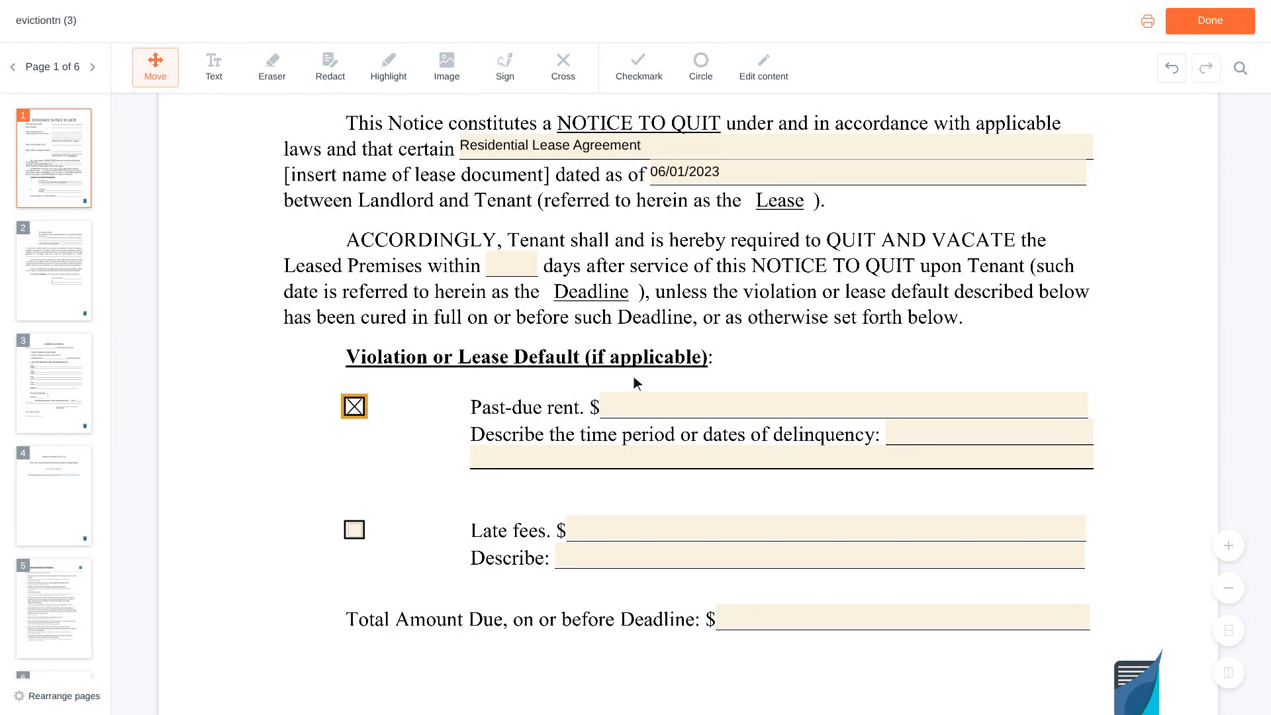
Enter past-due rent of 1,200 for 'February 2024 rent, due on the first' and check Late fees.
left_click(845, 409)
type("1,200")
scroll(850, 411, "down", 1)
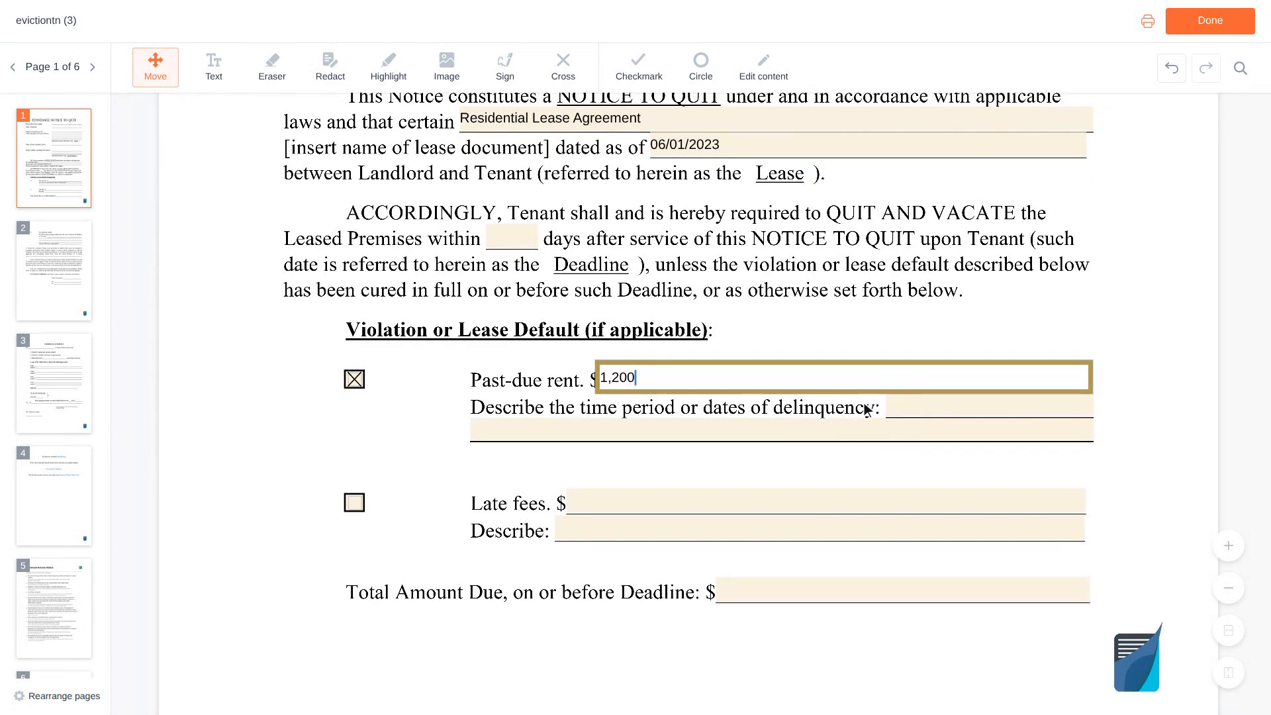
left_click(993, 405)
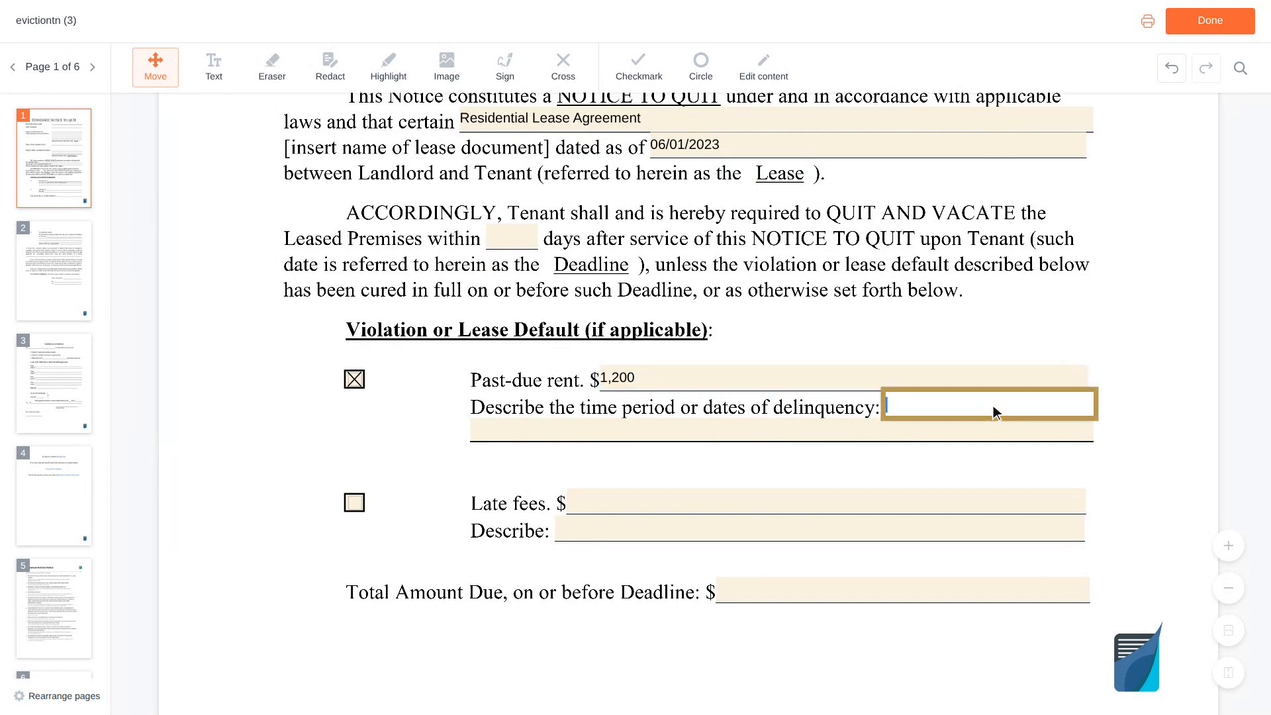
type("February 2024 rent, due on the first")
scroll(994, 405, "down", 2)
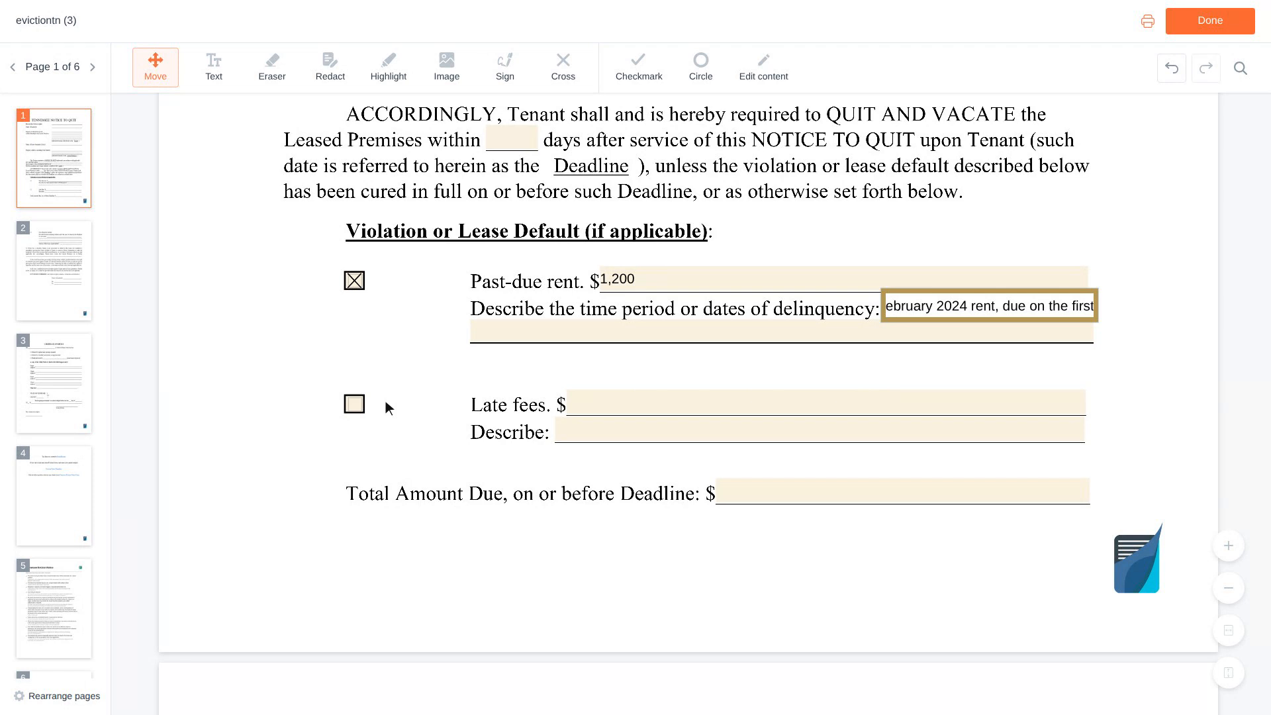
left_click(359, 405)
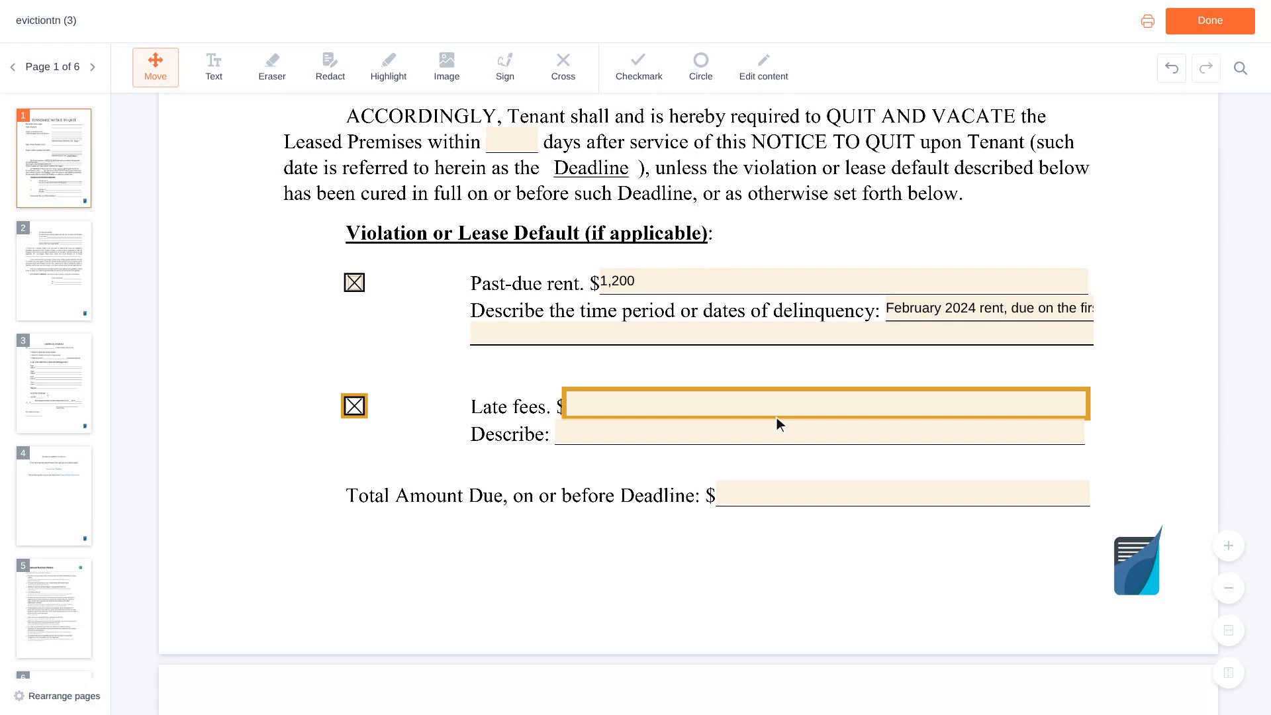
Fill in late fees of 50 and a total amount due of 1,250.
left_click(826, 407)
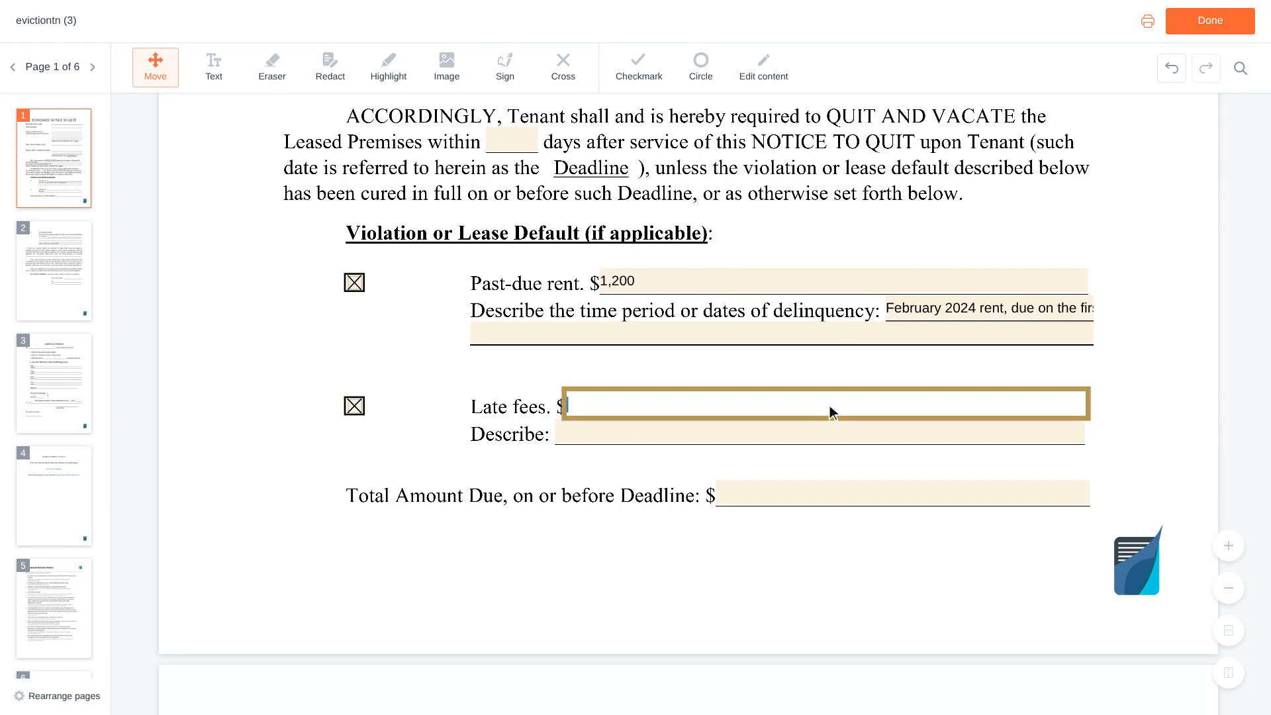
type("50")
scroll(829, 407, "down", 1)
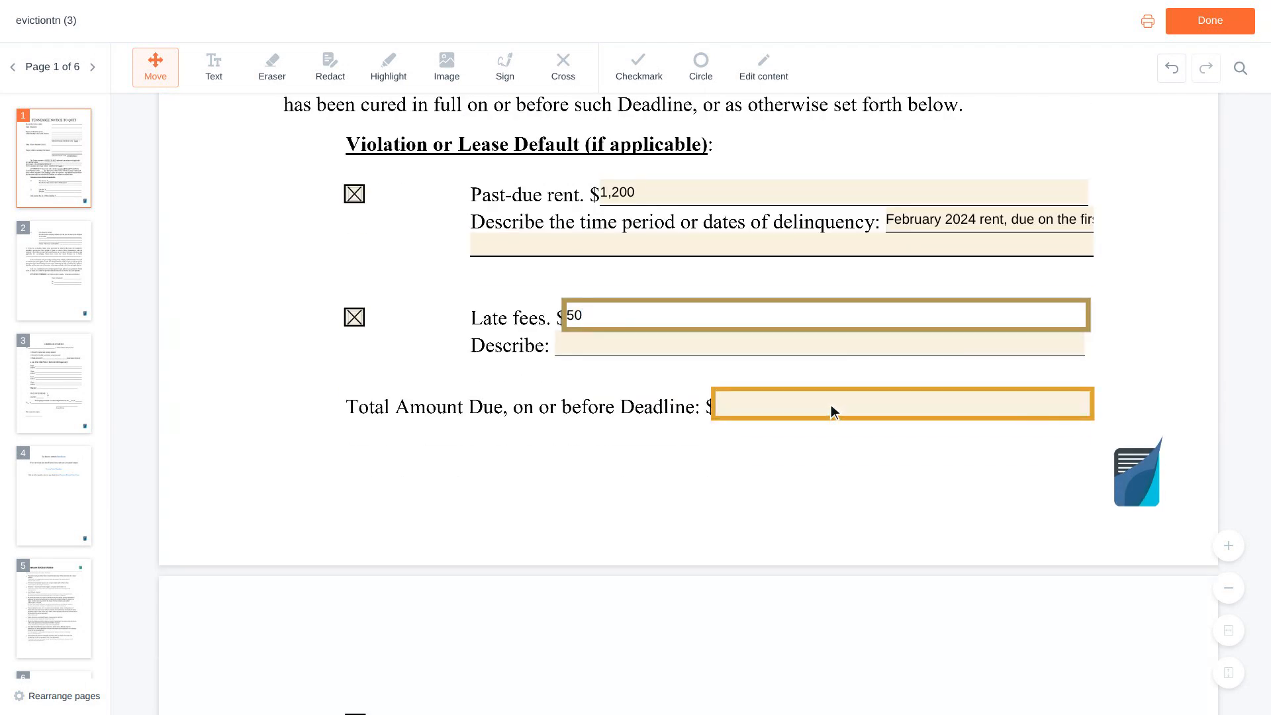
left_click(906, 404)
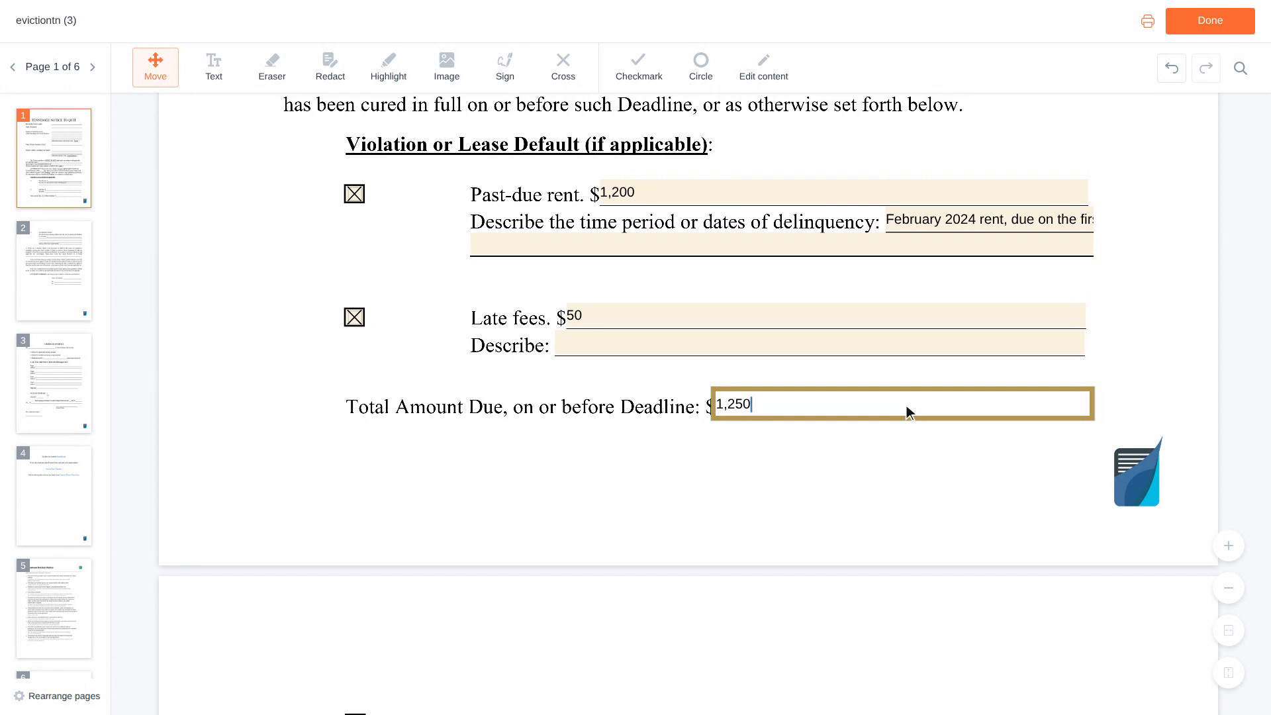
key("Tab")
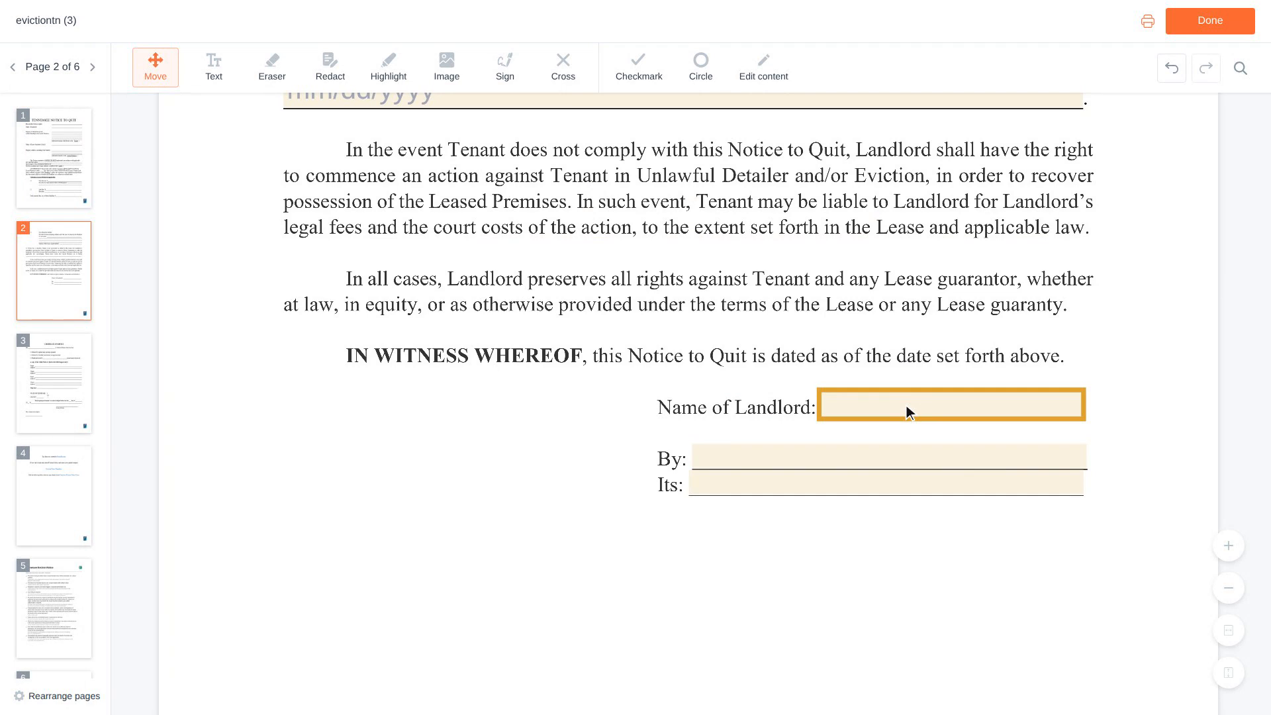
Enter the landlord's full name under Name of Landlord and on the By line.
left_click(955, 405)
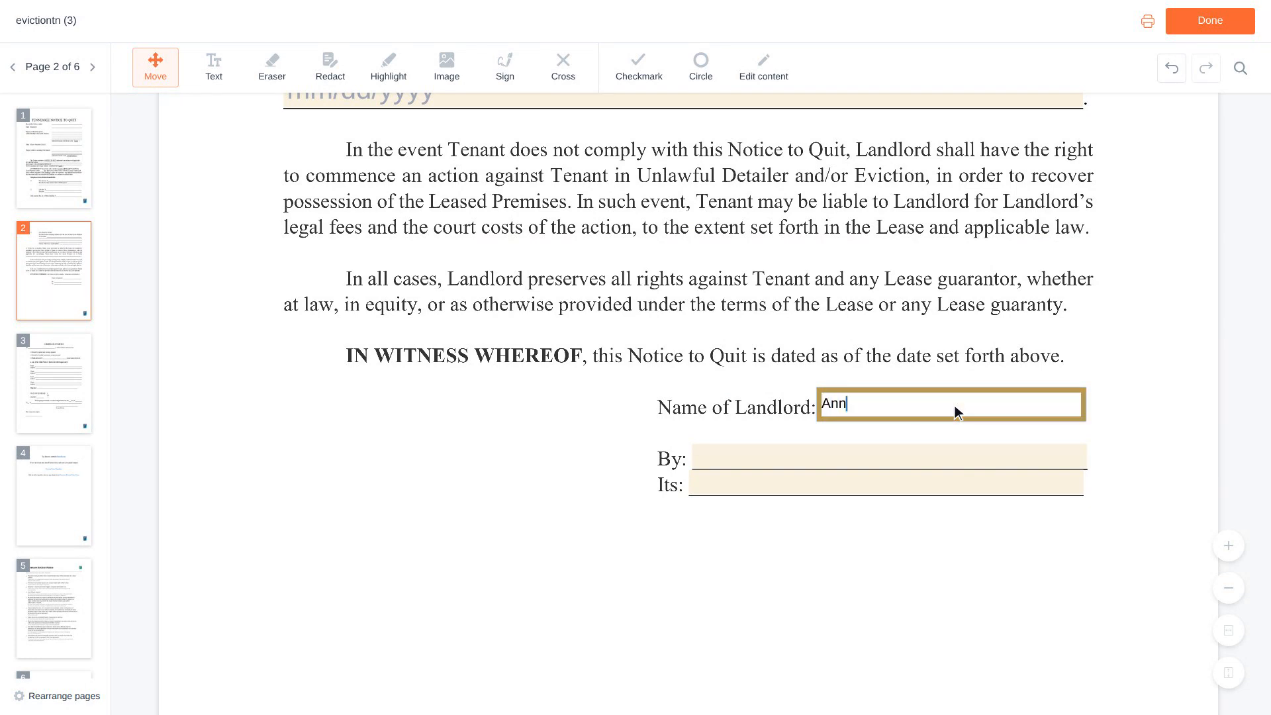
scroll(958, 412, "down", 1)
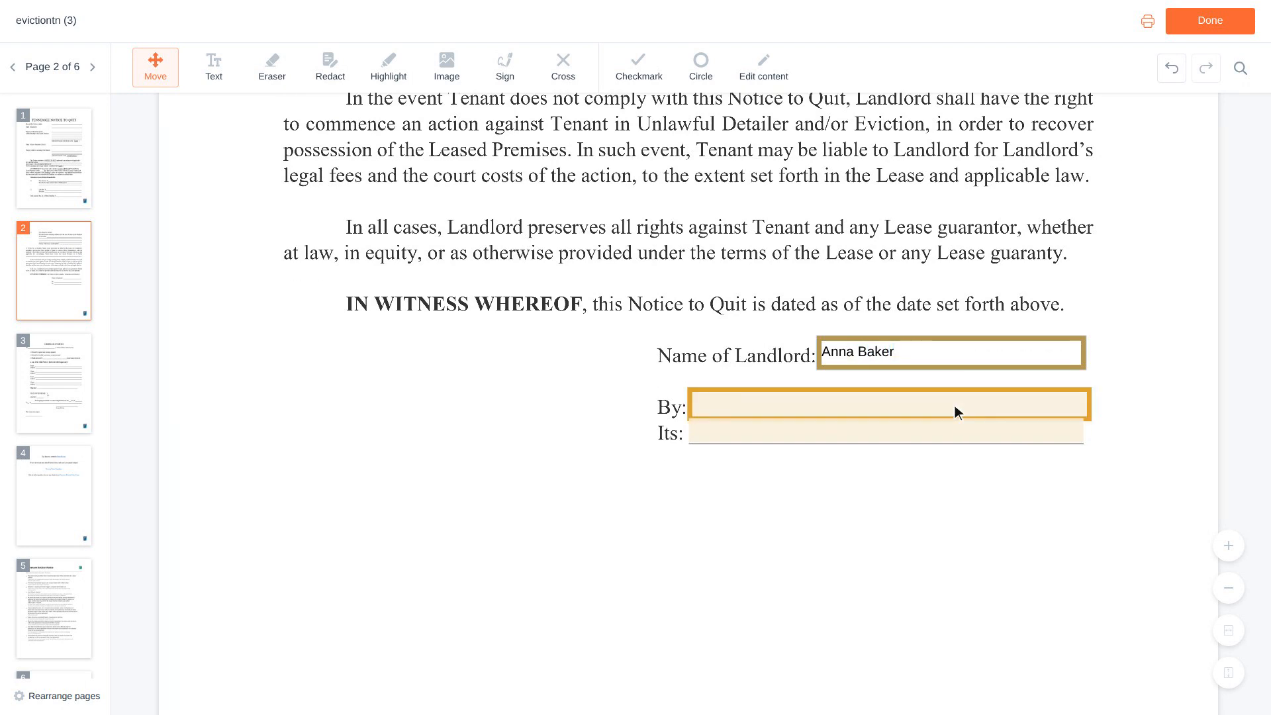
left_click(894, 406)
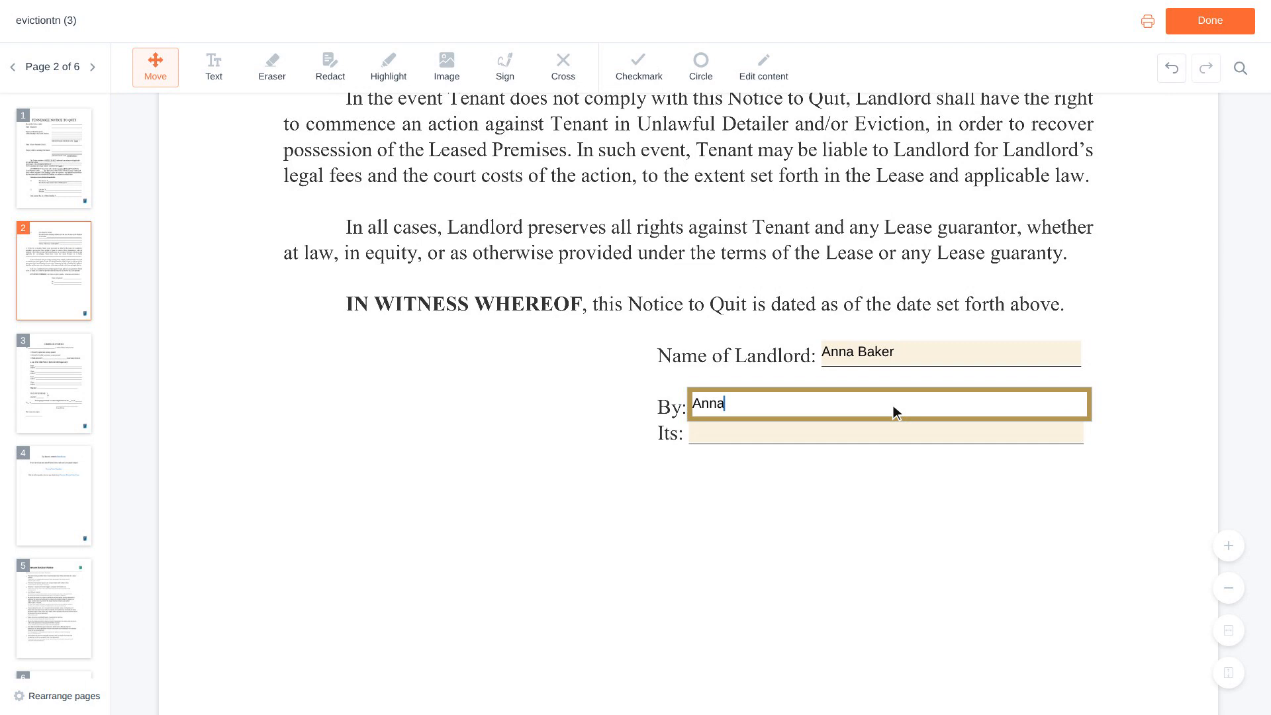
Set the landlord's title to Owner and finish editing the form.
key("Tab")
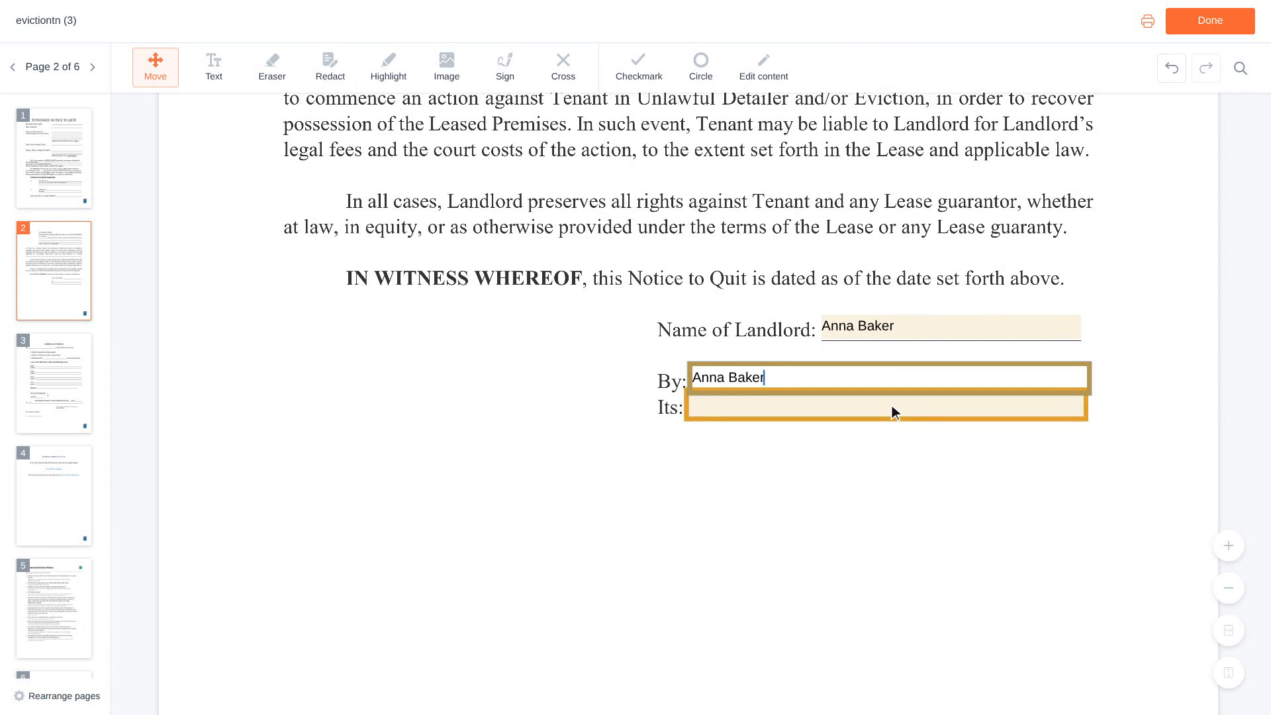
left_click(890, 407)
type("Owner")
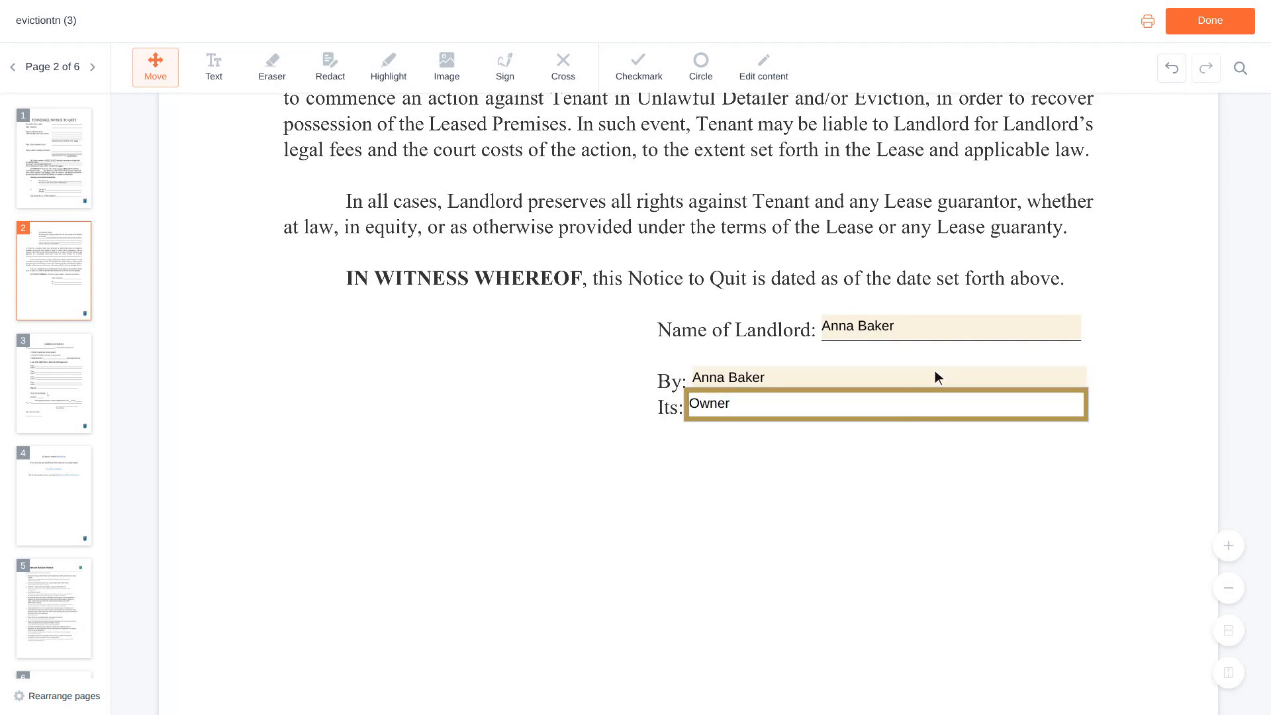
left_click(1214, 23)
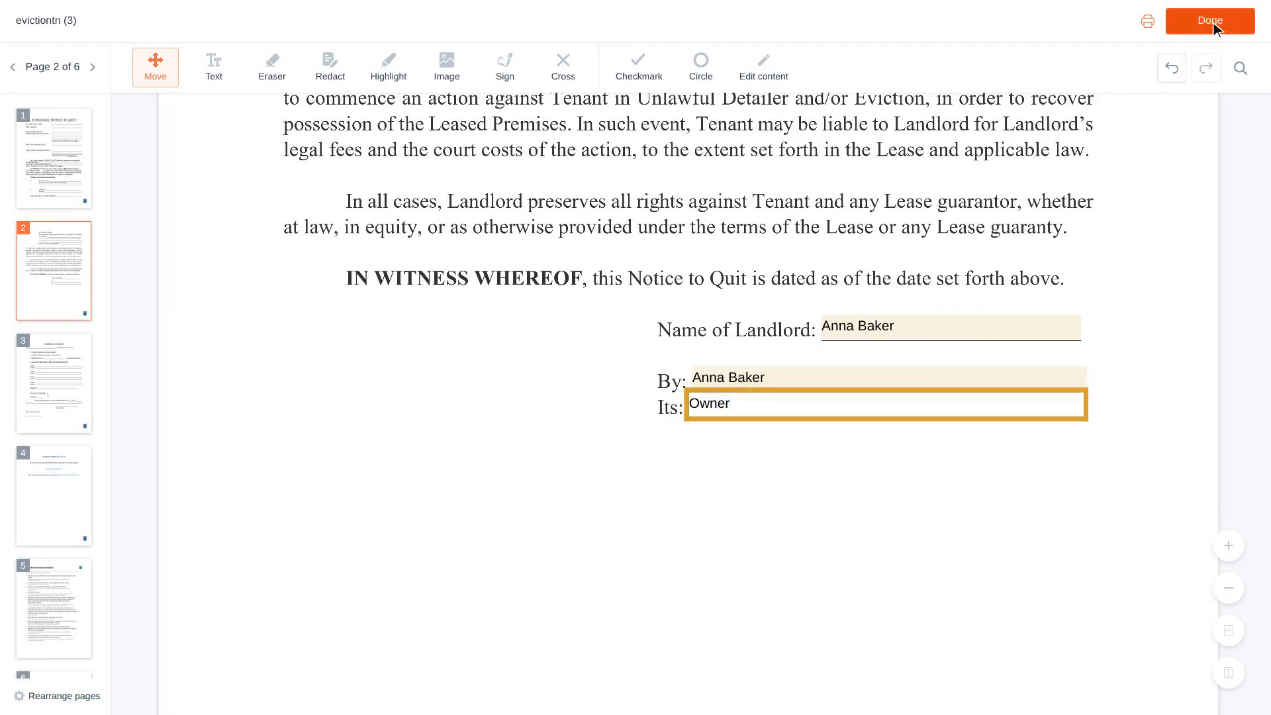